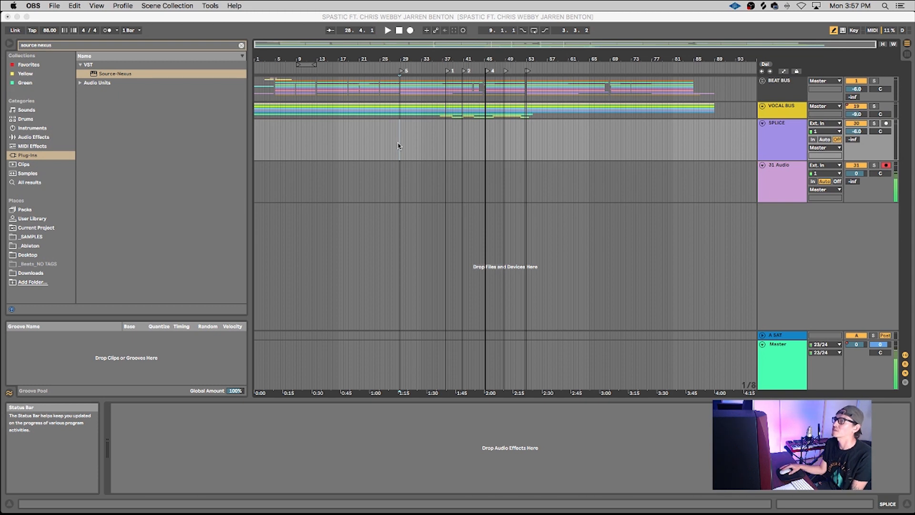
Play the arrangement from the marker at bar 28.4.1 to audition the section through bar 38 for sound-effect spots.
{"action": "left_click", "coordinate": [399, 146]}
{"action": "scroll", "coordinate": [399, 146], "scroll_direction": "up", "scroll_amount": 5}
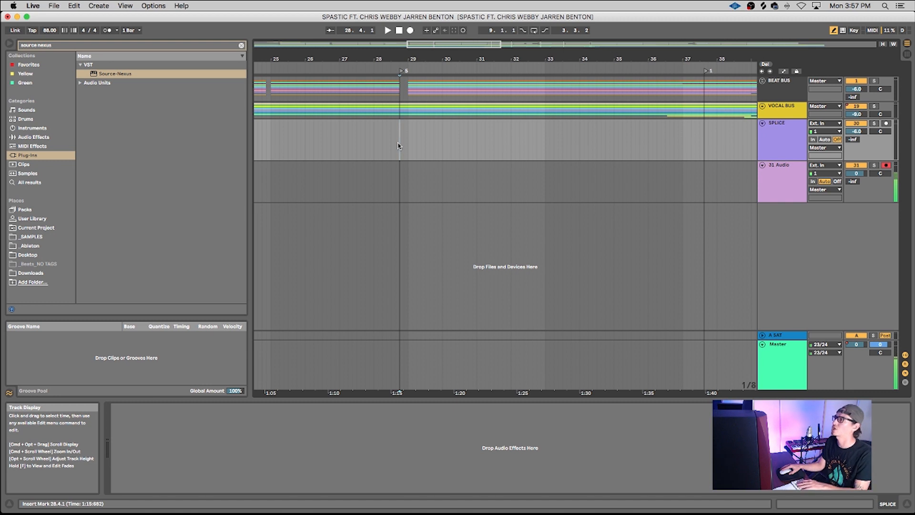
{"action": "scroll", "coordinate": [398, 146], "scroll_direction": "down", "scroll_amount": 4}
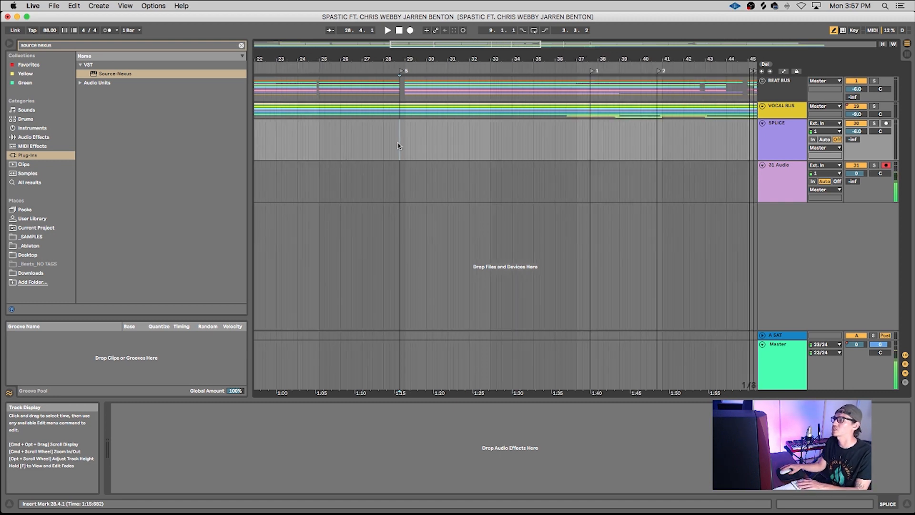
{"action": "double_click", "coordinate": [401, 72]}
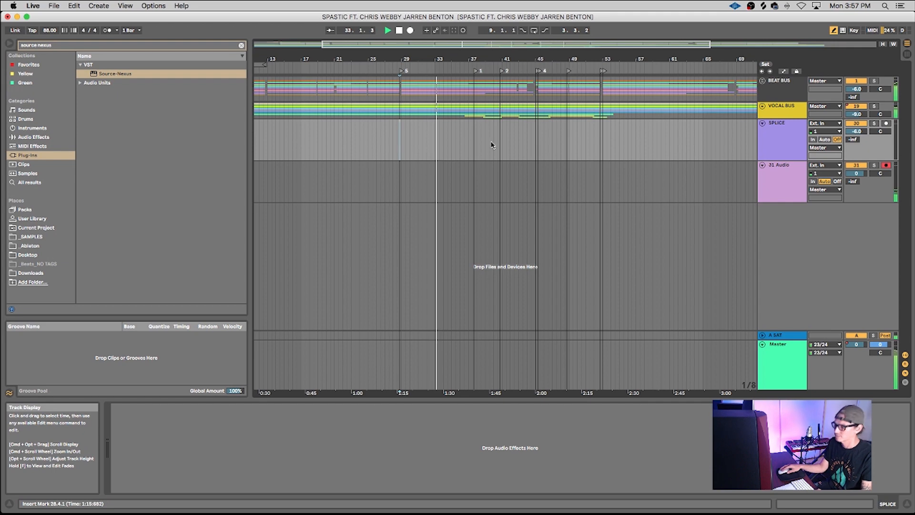
{"action": "scroll", "coordinate": [492, 146], "scroll_direction": "up", "scroll_amount": 3}
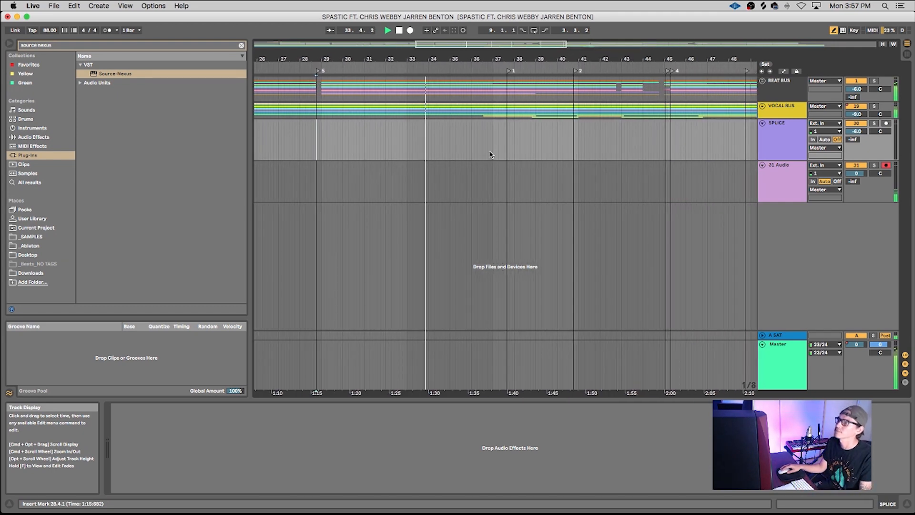
{"action": "scroll", "coordinate": [491, 157], "scroll_direction": "right", "scroll_amount": 3}
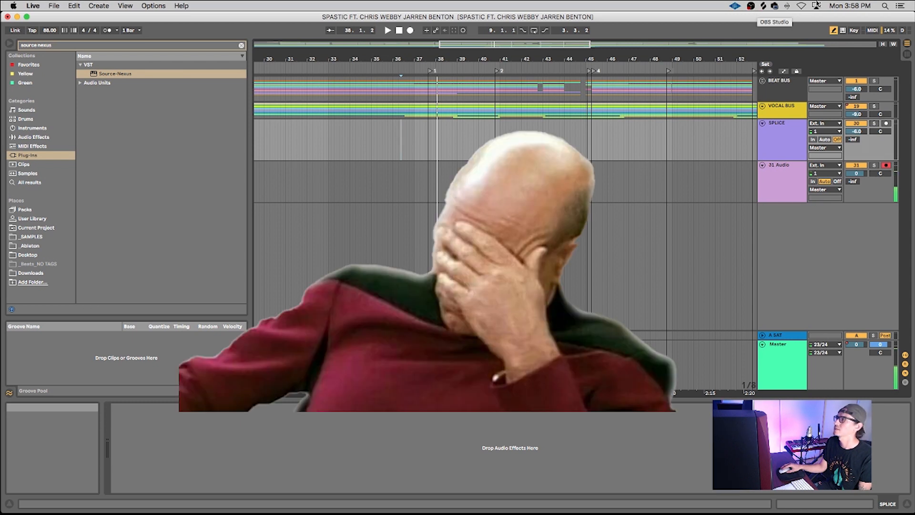
Switch to Splice, search for "auto squeal" and preview the AutoTiresSqueal sample from the library.
{"action": "left_click", "coordinate": [768, 4]}
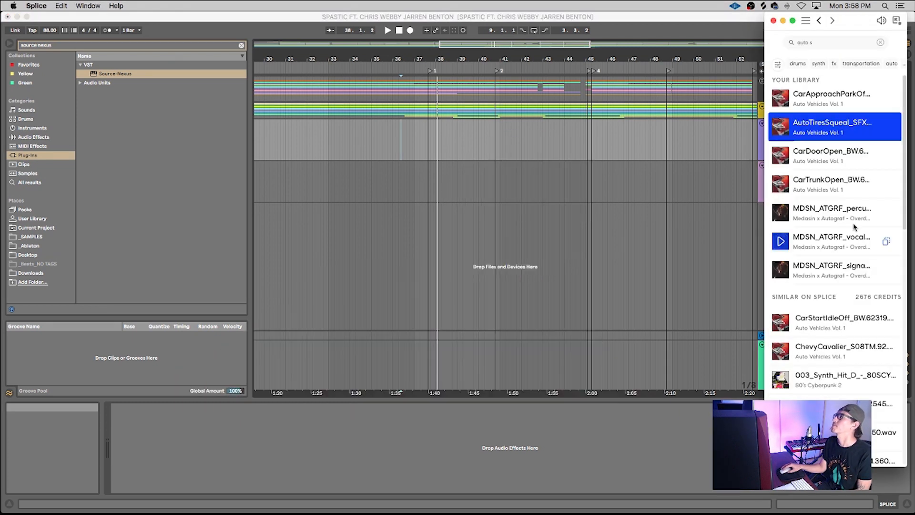
{"action": "left_click", "coordinate": [833, 39]}
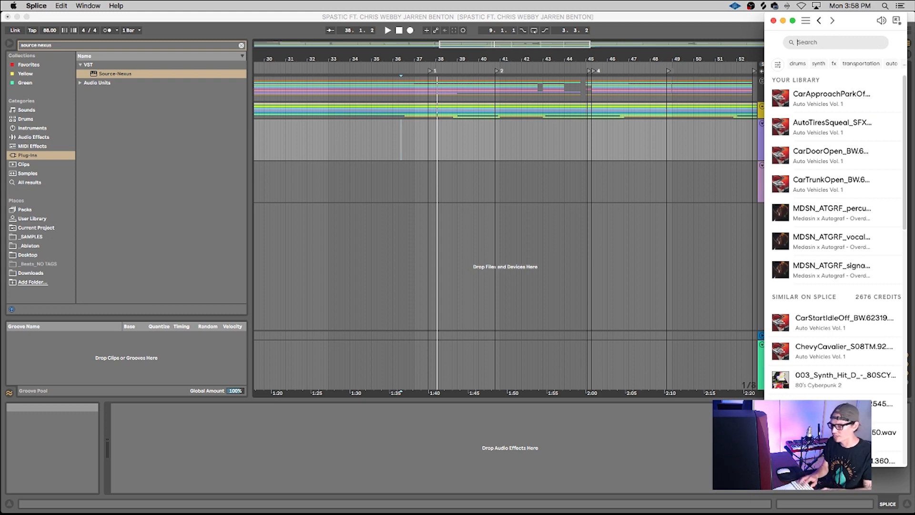
{"action": "type", "text": "squeal"}
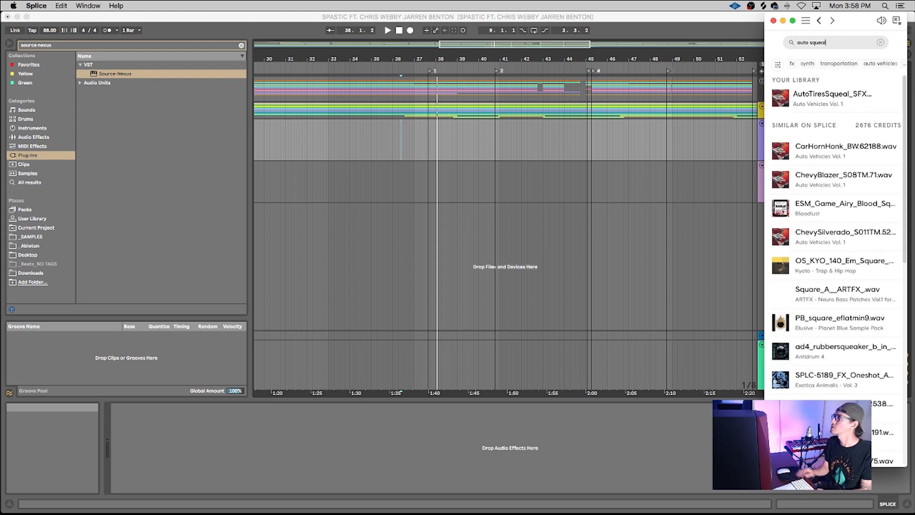
{"action": "left_click", "coordinate": [793, 99]}
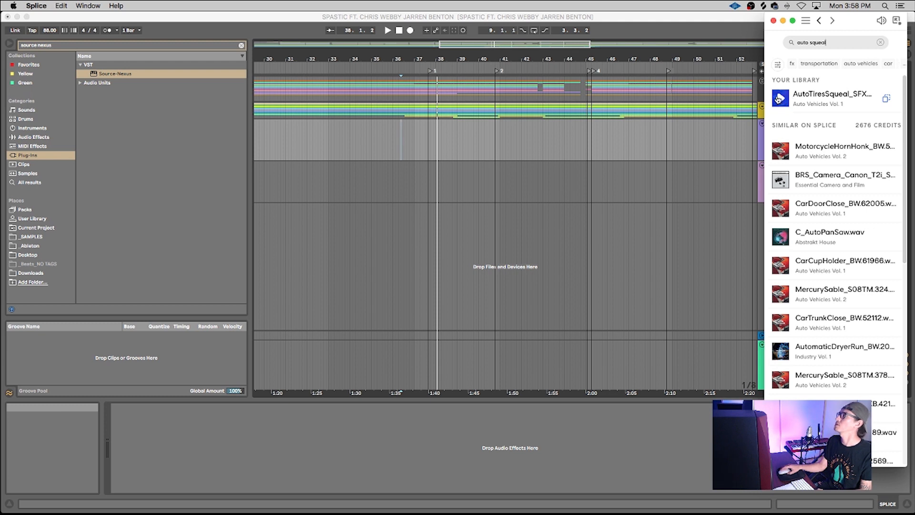
{"action": "left_click", "coordinate": [778, 98]}
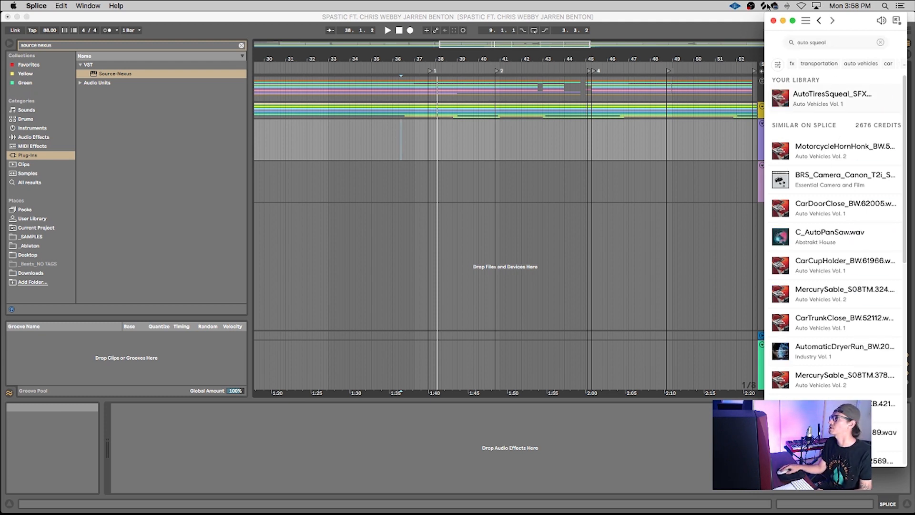
Place the AutoTiresSqueal sample on the SPLICE track at marker 1 and play it back in context from bar 37.1.3.
{"action": "mouse_move", "coordinate": [820, 87]}
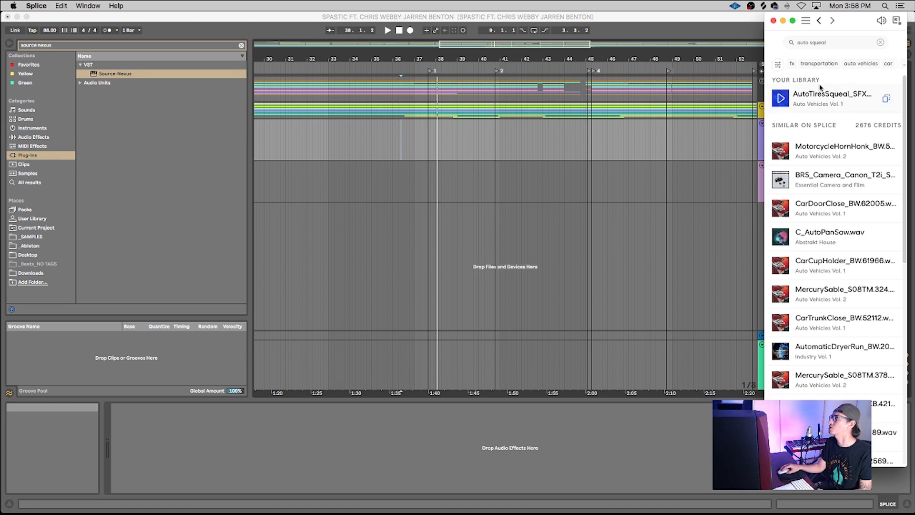
{"action": "left_click_drag", "start_coordinate": [820, 97], "coordinate": [427, 139]}
{"action": "left_click", "coordinate": [420, 141]}
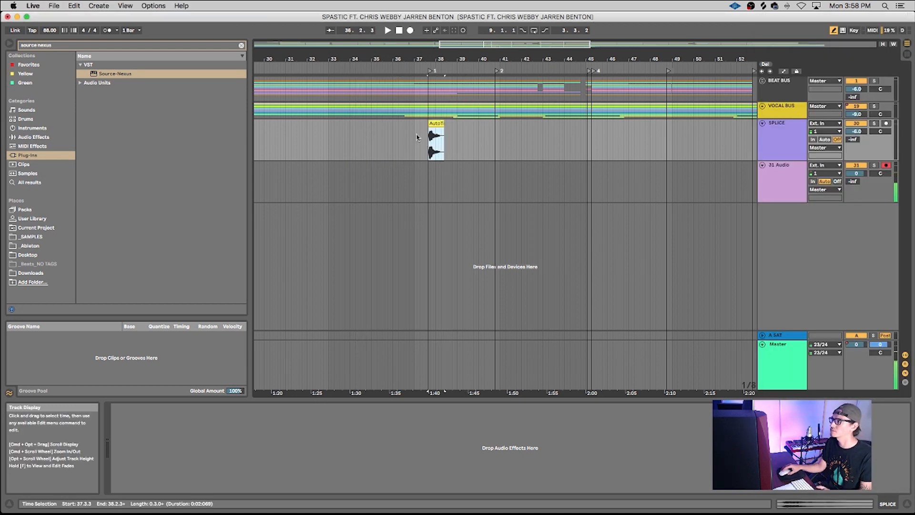
{"action": "left_click", "coordinate": [417, 138]}
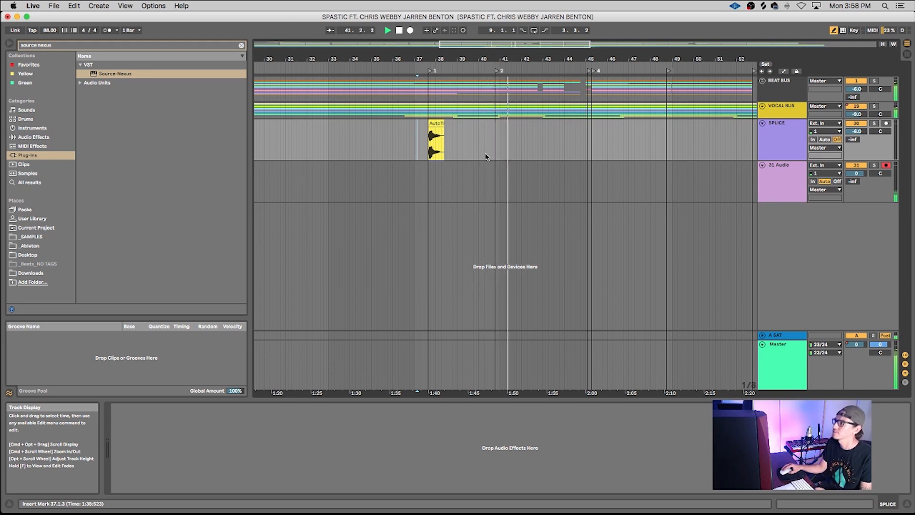
Search Splice for "siren", place PoliceSirenExt on the SPLICE track at bar 40.4 and delete the part after bar 41.1.1.
{"action": "left_click", "coordinate": [763, 5]}
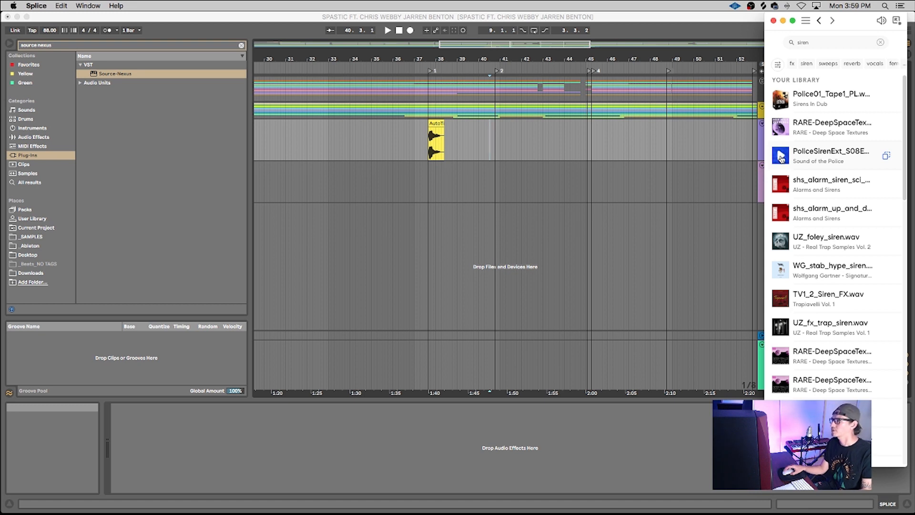
{"action": "left_click_drag", "start_coordinate": [802, 158], "coordinate": [496, 139]}
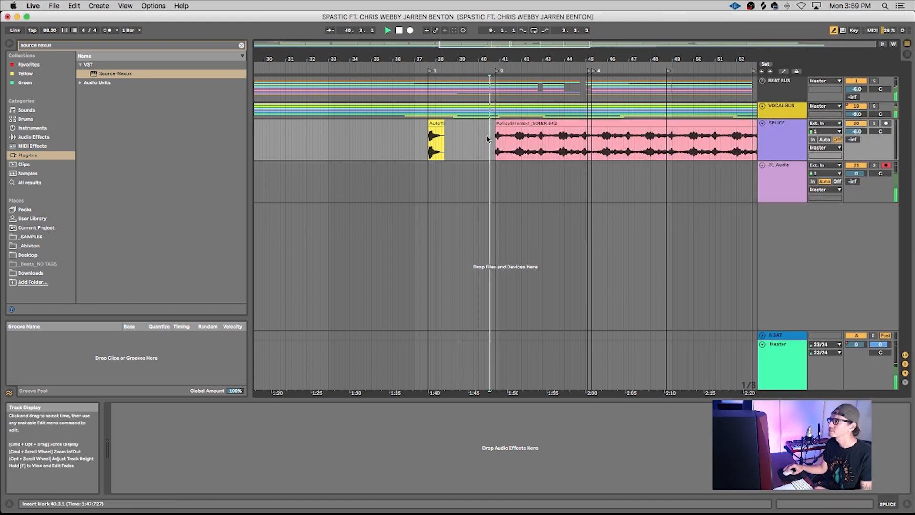
{"action": "scroll", "coordinate": [489, 140], "scroll_direction": "up", "scroll_amount": 5}
{"action": "scroll", "coordinate": [491, 140], "scroll_direction": "right", "scroll_amount": 4}
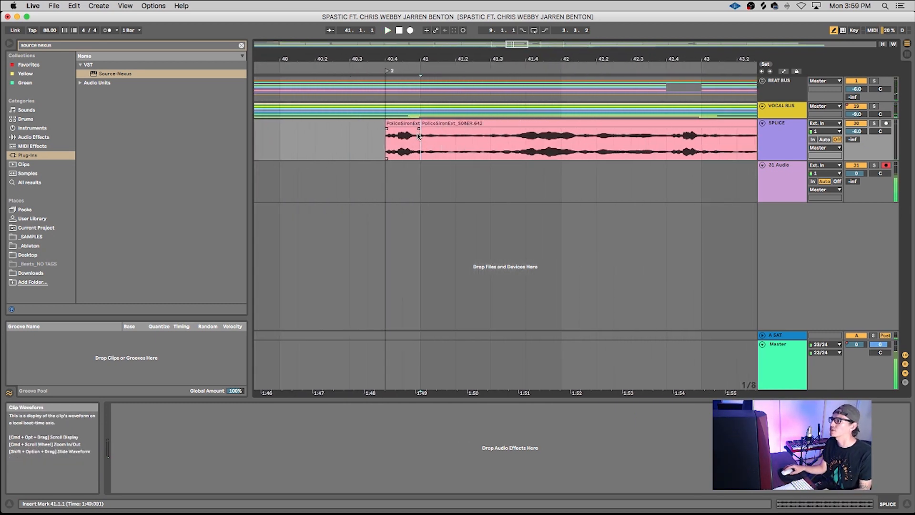
{"action": "left_click", "coordinate": [440, 123]}
{"action": "key", "text": "Delete"}
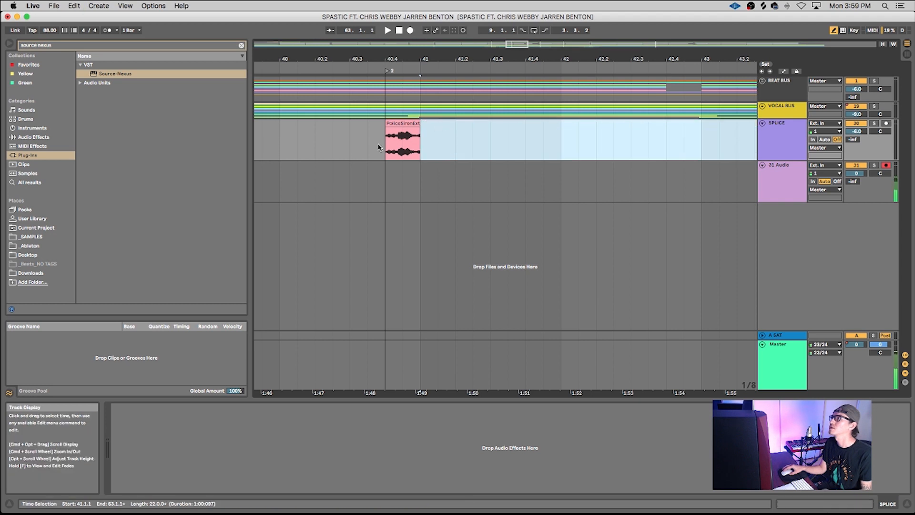
Play the siren edit in context from bar 39.4.1 and continue listening through the marked section to bar 46.
{"action": "scroll", "coordinate": [334, 139], "scroll_direction": "left", "scroll_amount": 3}
{"action": "left_click", "coordinate": [307, 139]}
{"action": "key", "text": "space"}
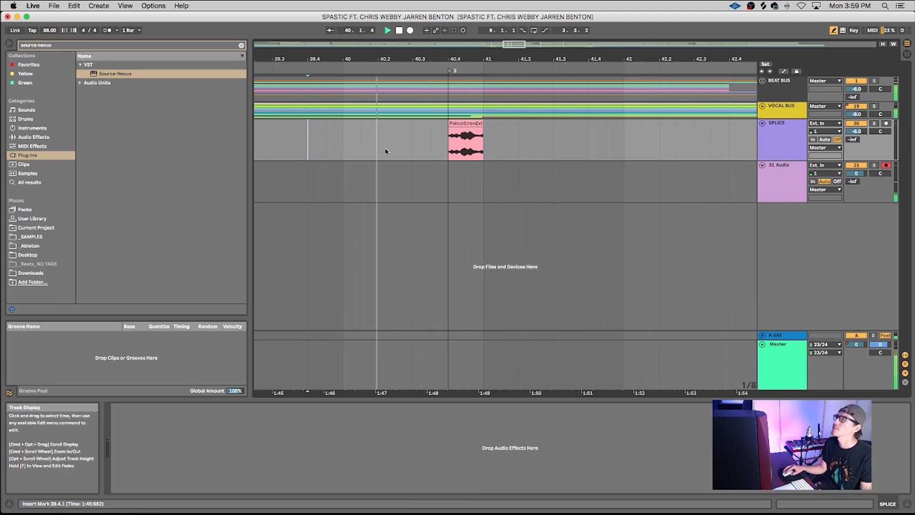
{"action": "scroll", "coordinate": [384, 152], "scroll_direction": "right", "scroll_amount": 3}
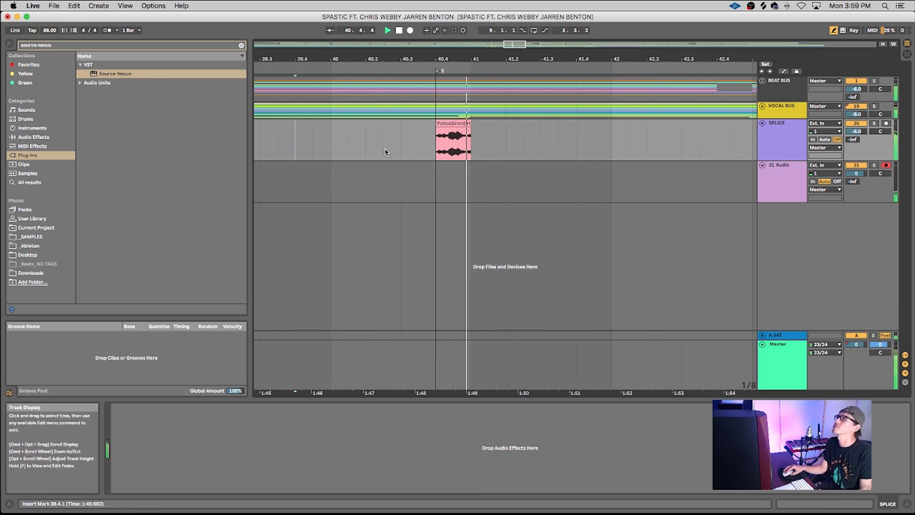
{"action": "left_click", "coordinate": [539, 149]}
{"action": "scroll", "coordinate": [539, 149], "scroll_direction": "down", "scroll_amount": 5}
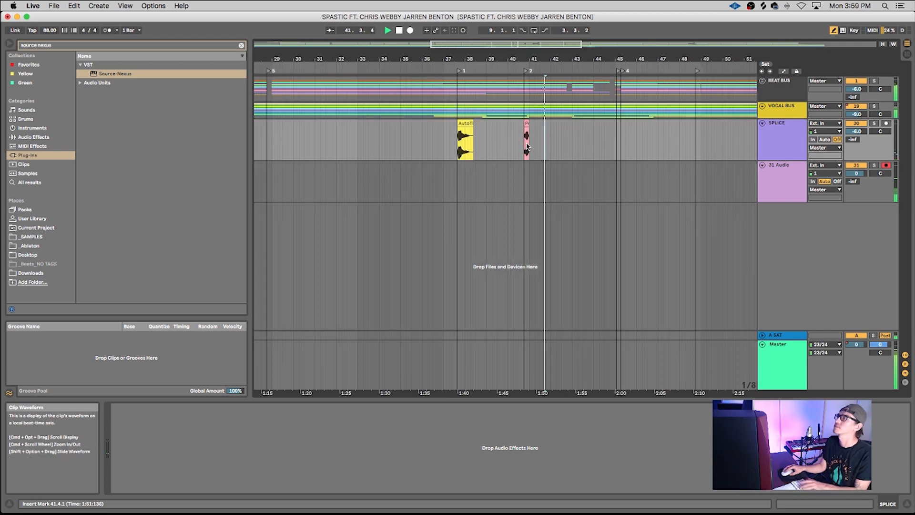
{"action": "left_click", "coordinate": [547, 154]}
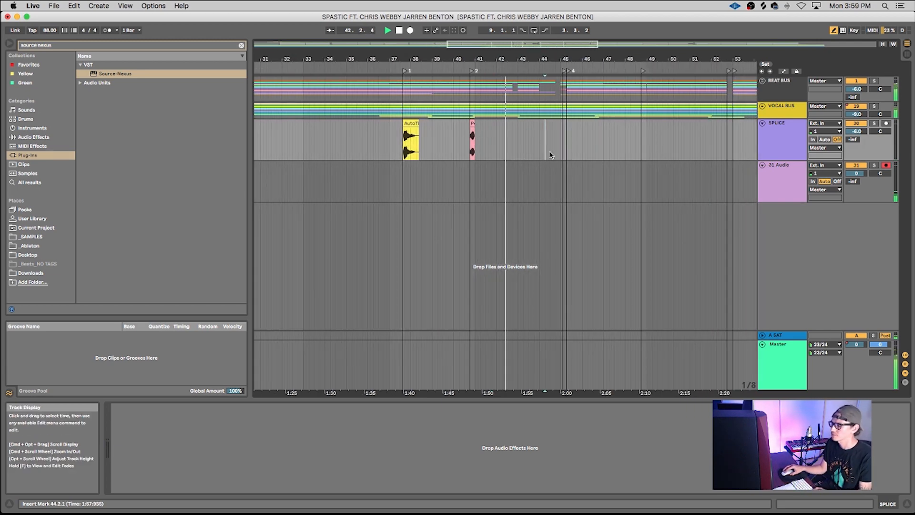
{"action": "scroll", "coordinate": [547, 154], "scroll_direction": "up", "scroll_amount": 3}
{"action": "scroll", "coordinate": [548, 154], "scroll_direction": "right", "scroll_amount": 4}
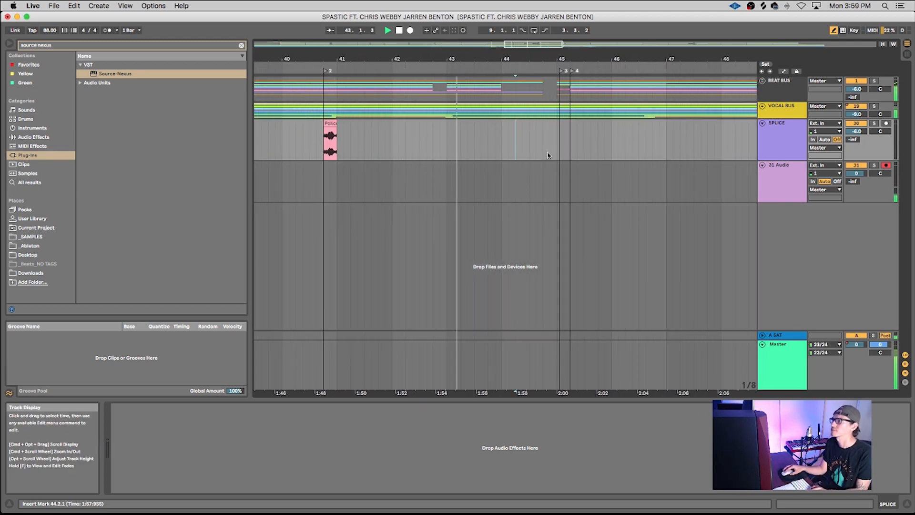
{"action": "scroll", "coordinate": [547, 155], "scroll_direction": "right", "scroll_amount": 8}
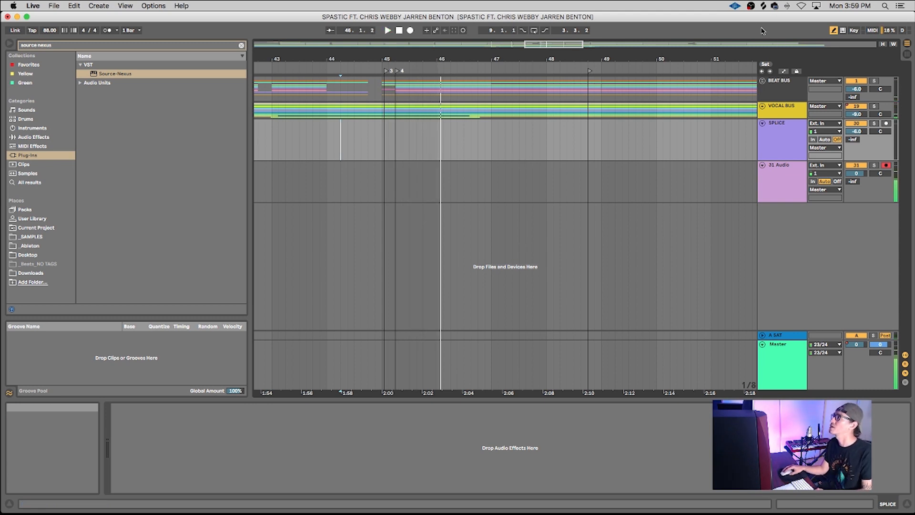
Search Splice for "car door", preview CarDoorOpen and place it on the SPLICE track at the marker at bar 45.
{"action": "left_click", "coordinate": [763, 6]}
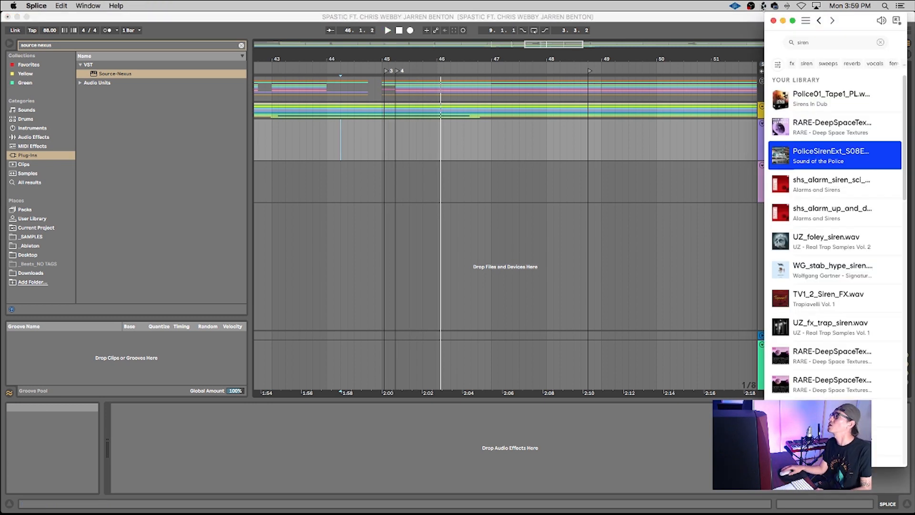
{"action": "left_click", "coordinate": [880, 42]}
{"action": "type", "text": "car"}
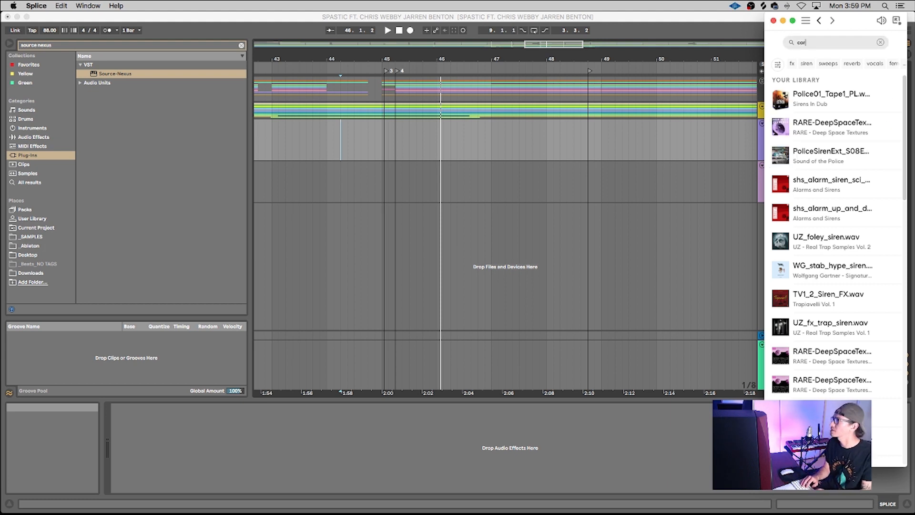
{"action": "type", "text": " door"}
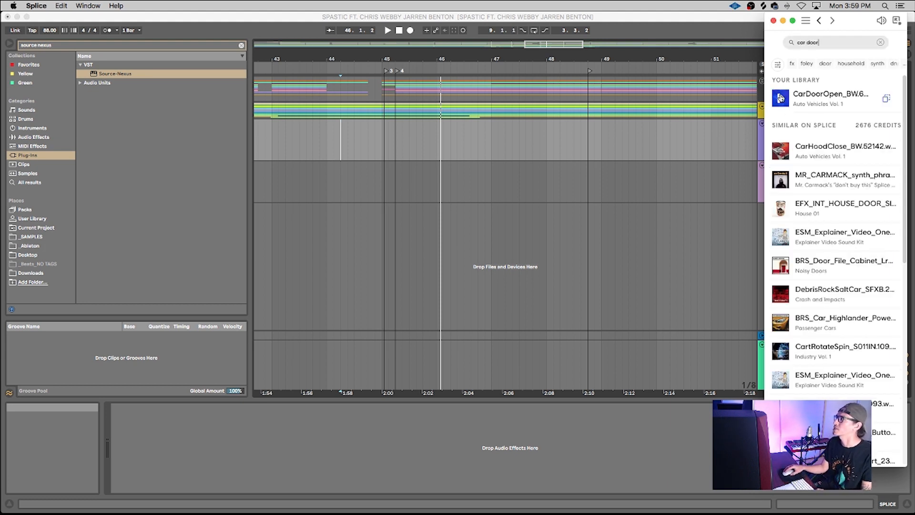
{"action": "left_click", "coordinate": [780, 99]}
{"action": "left_click_drag", "start_coordinate": [816, 100], "coordinate": [385, 142]}
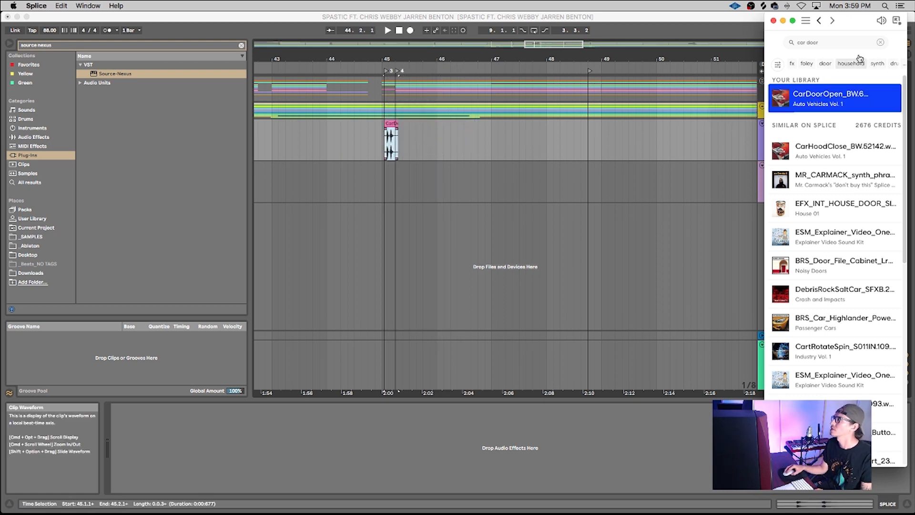
Search Splice for "footsteps", preview the ESM_Kids_Game footsteps loop and place it on the SPLICE track at bar 45.2.1.
{"action": "left_click", "coordinate": [880, 42]}
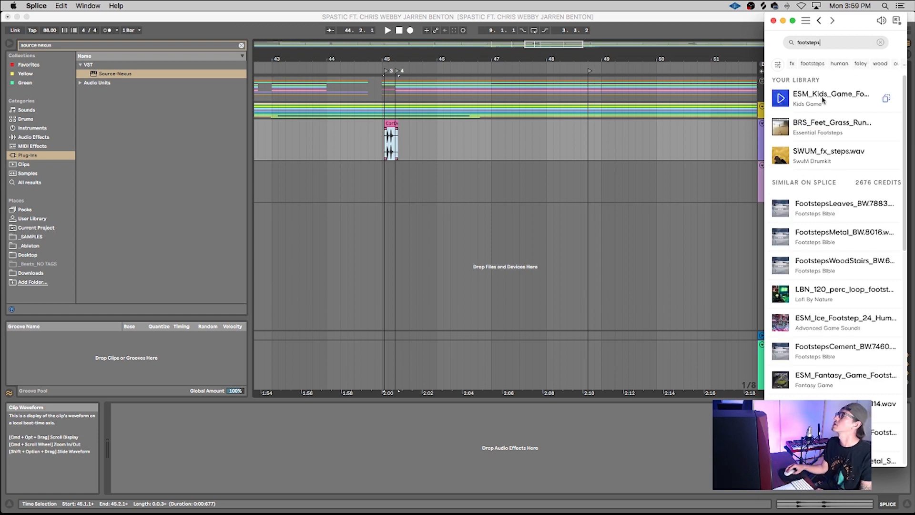
{"action": "left_click", "coordinate": [795, 99]}
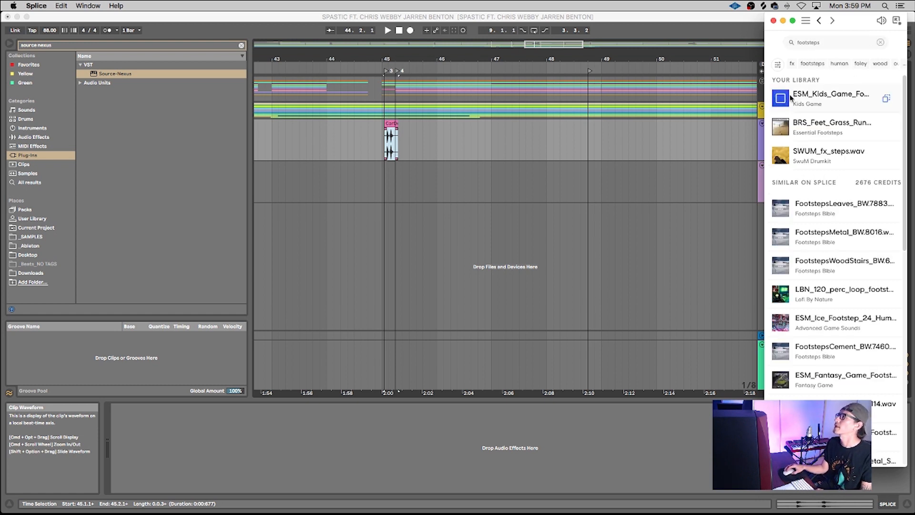
{"action": "left_click_drag", "start_coordinate": [819, 97], "coordinate": [395, 148]}
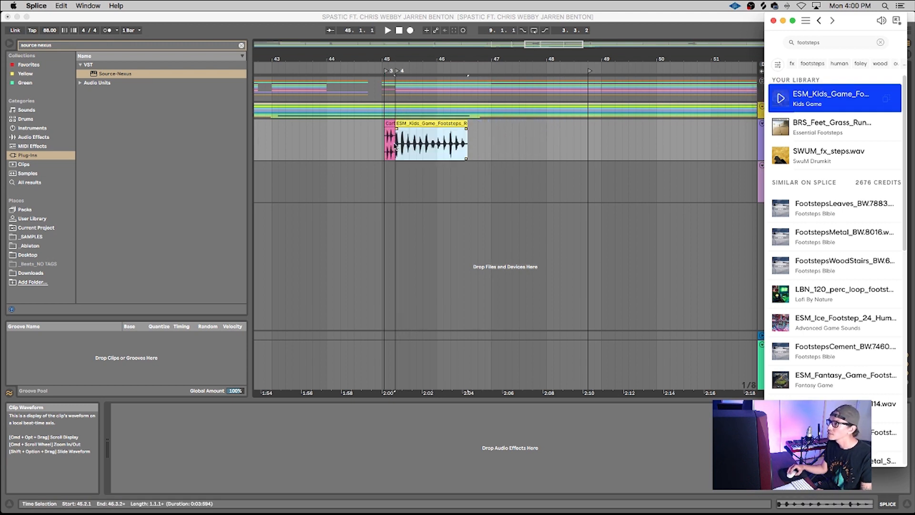
Play back the car door and footsteps clips in context from bar 44.4.3.
{"action": "left_click", "coordinate": [349, 126]}
{"action": "key", "text": "space"}
{"action": "key", "text": "plus"}
{"action": "key", "text": "plus"}
{"action": "scroll", "coordinate": [274, 151], "scroll_direction": "left", "scroll_amount": 2}
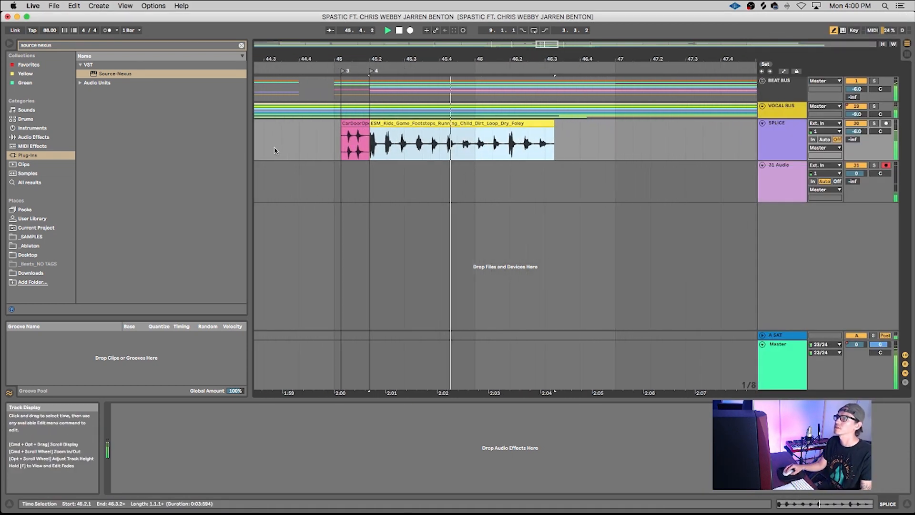
{"action": "left_click", "coordinate": [317, 141]}
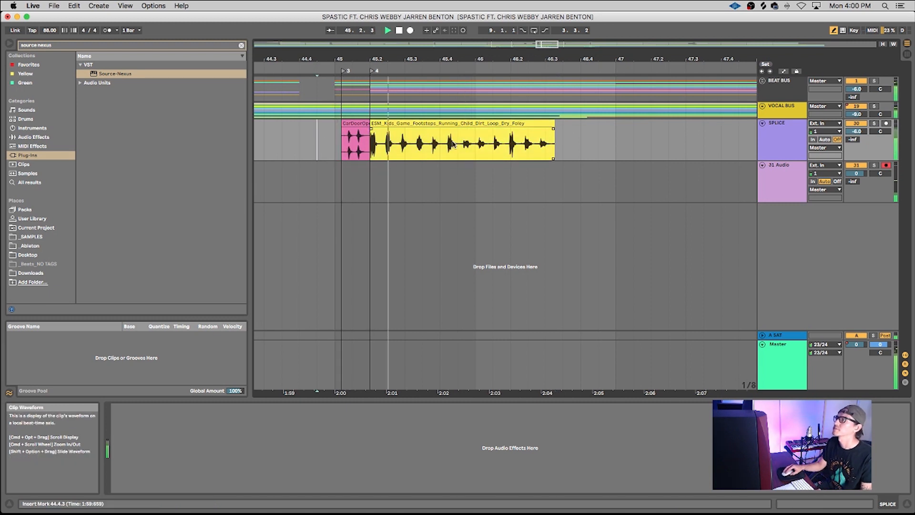
{"action": "key", "text": "space"}
Trim the footsteps clip's start and add a fade-in, shorten its end to just before bar 46, and audition from bar 44.1.3.
{"action": "left_click_drag", "start_coordinate": [371, 124], "coordinate": [383, 123]}
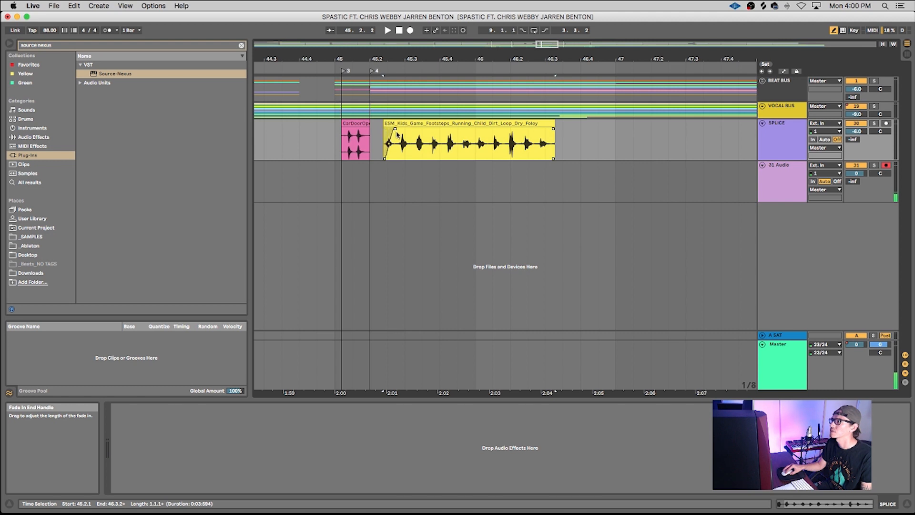
{"action": "left_click_drag", "start_coordinate": [552, 123], "coordinate": [471, 119]}
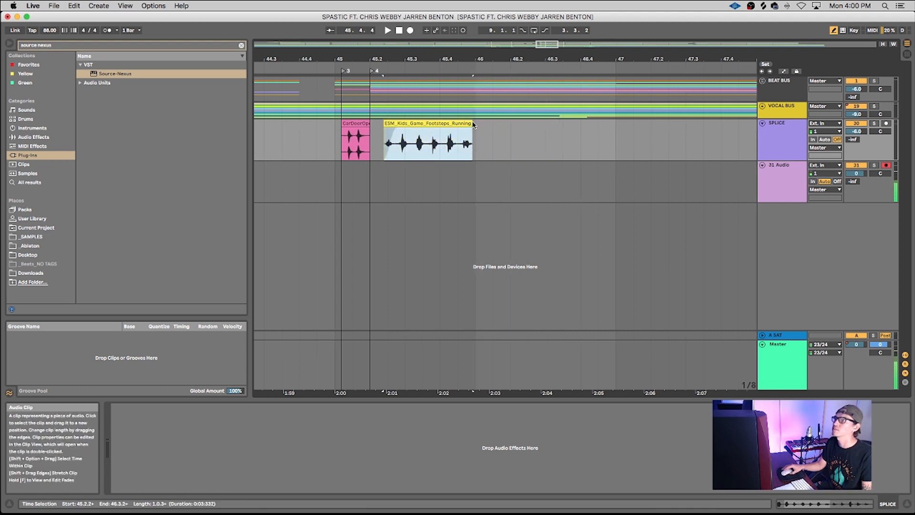
{"action": "scroll", "coordinate": [377, 156], "scroll_direction": "left", "scroll_amount": 3}
{"action": "scroll", "coordinate": [377, 157], "scroll_direction": "left", "scroll_amount": 3}
{"action": "left_click", "coordinate": [305, 143]}
{"action": "key", "text": "space"}
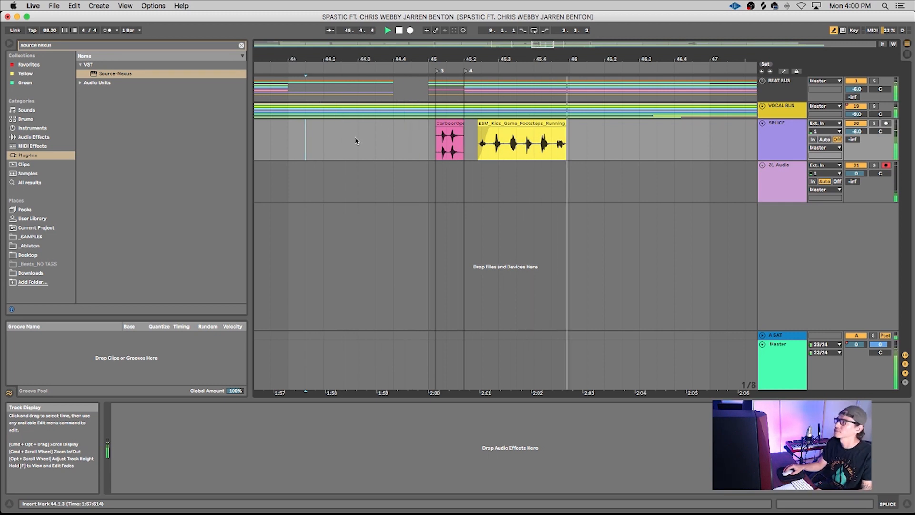
Audition the song from bar 48.1.1 through the marker just before bar 49 to find where the next effect belongs.
{"action": "scroll", "coordinate": [355, 140], "scroll_direction": "right", "scroll_amount": 5}
{"action": "left_click", "coordinate": [539, 157]}
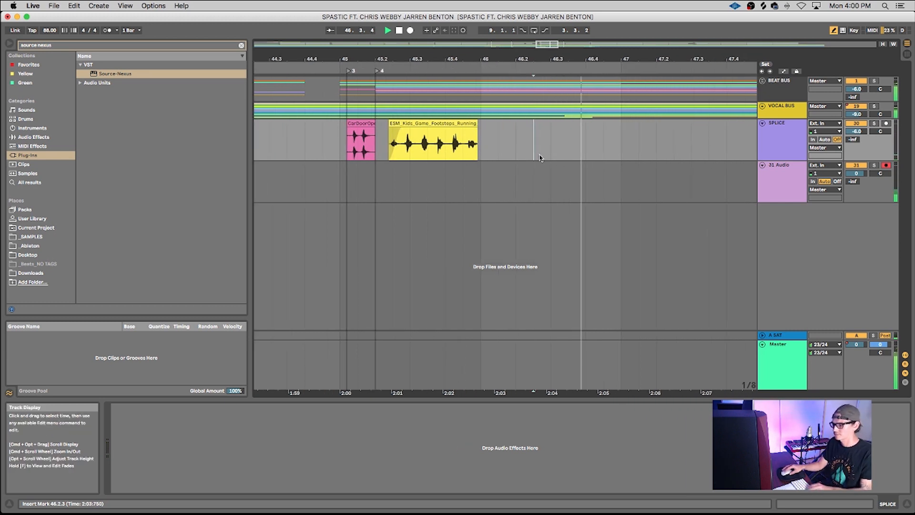
{"action": "key", "text": "minus"}
{"action": "key", "text": "minus"}
{"action": "key", "text": "minus"}
{"action": "key", "text": "minus"}
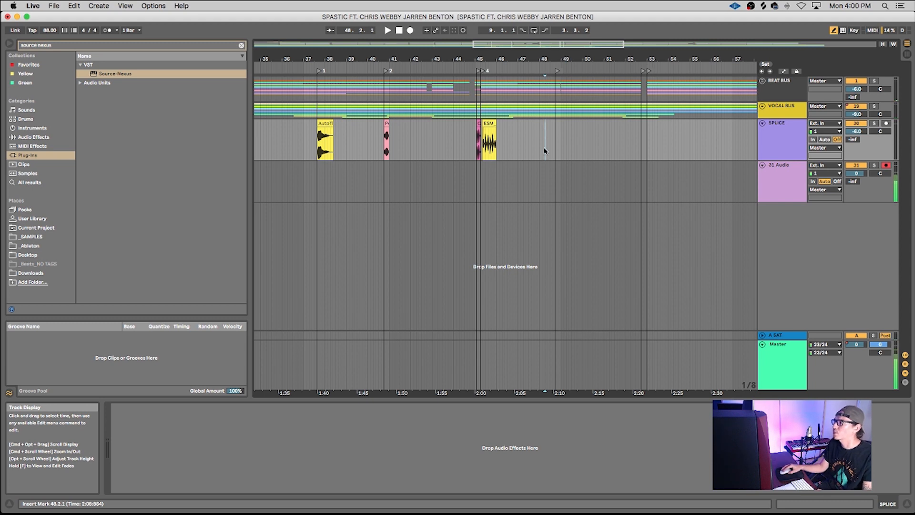
{"action": "key", "text": "space"}
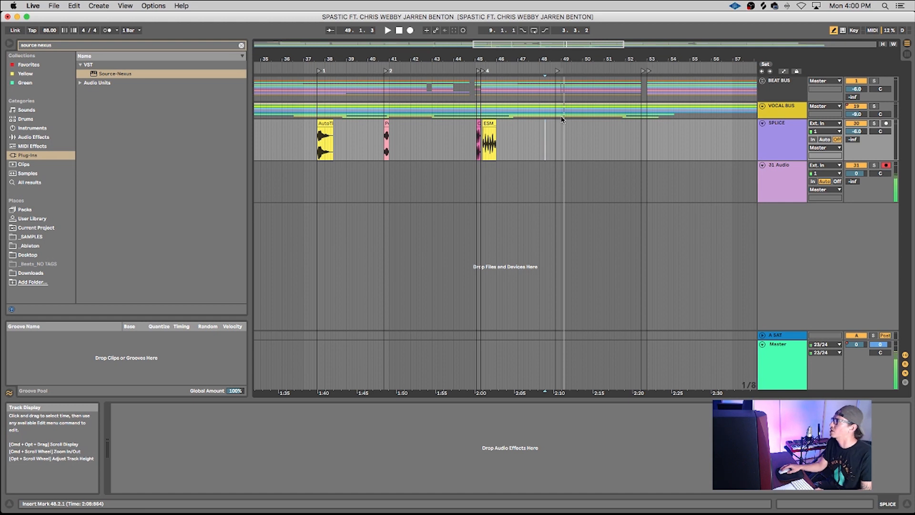
{"action": "key", "text": "space"}
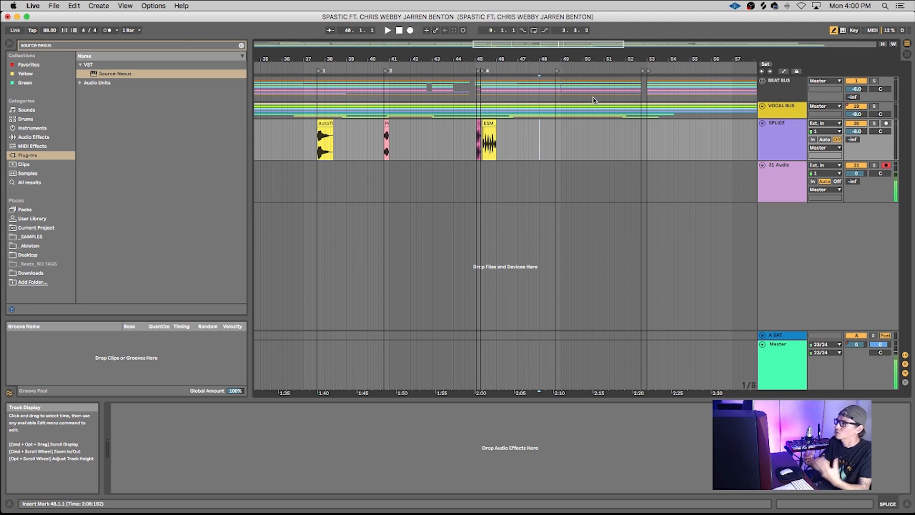
{"action": "key", "text": "space"}
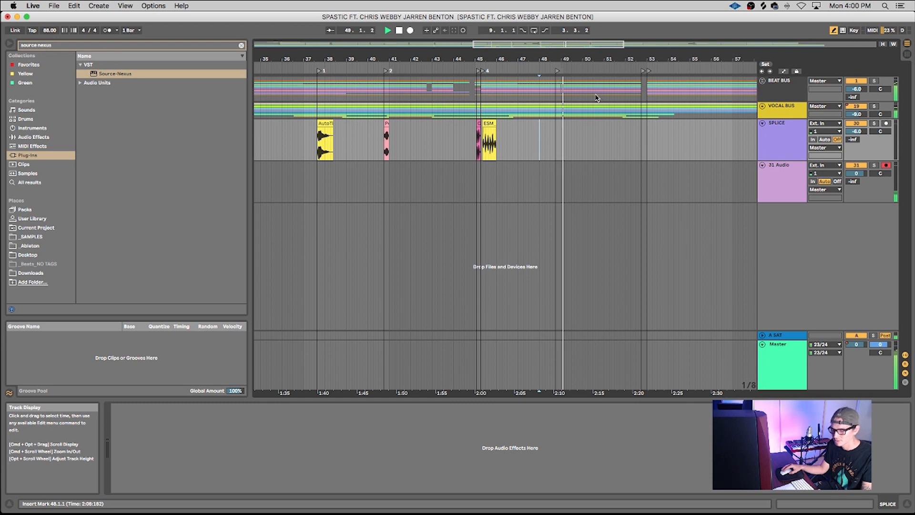
Search Splice for "bell", preview ad4_bellwheel_gliss, place it on the SPLICE track at the marker just before bar 49, and audition from bar 47.4.1.
{"action": "left_click", "coordinate": [816, 5]}
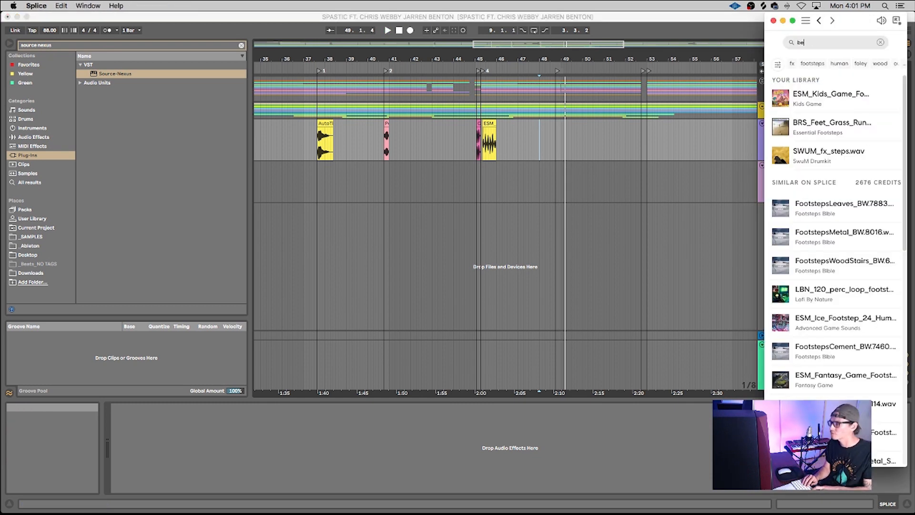
{"action": "type", "text": "bell"}
{"action": "left_click", "coordinate": [777, 98]}
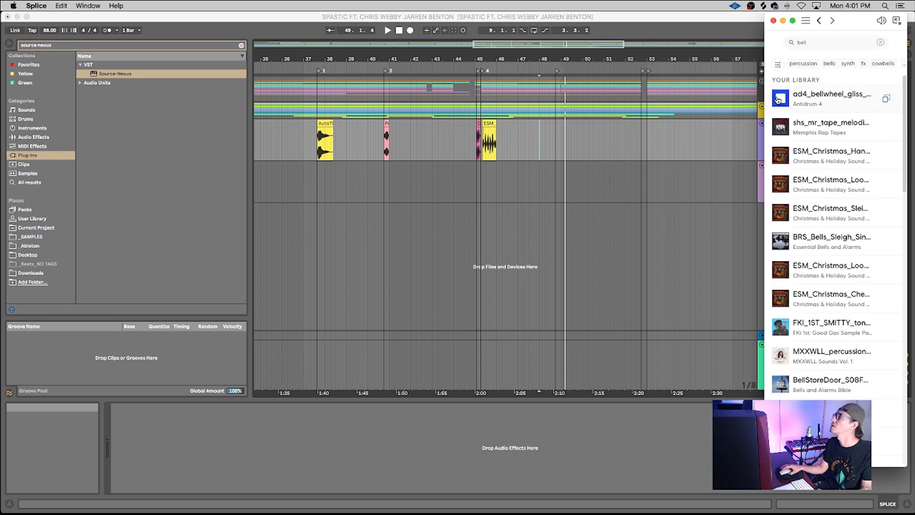
{"action": "left_click_drag", "start_coordinate": [812, 97], "coordinate": [556, 139]}
{"action": "left_click", "coordinate": [535, 139]}
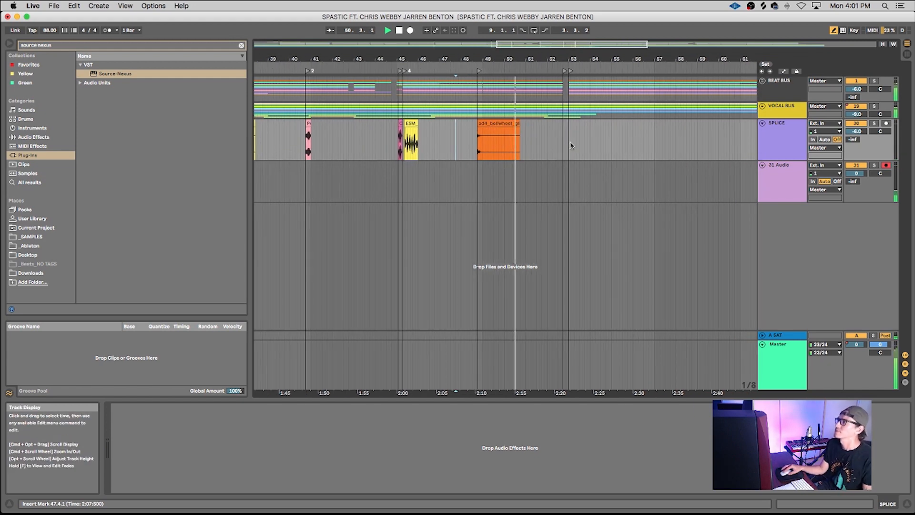
Audition the song around the markers at bars 52.4.1 and 53.1.1, and clear the "bell" search in Splice.
{"action": "left_click", "coordinate": [570, 145]}
{"action": "scroll", "coordinate": [567, 144], "scroll_direction": "up", "scroll_amount": 3}
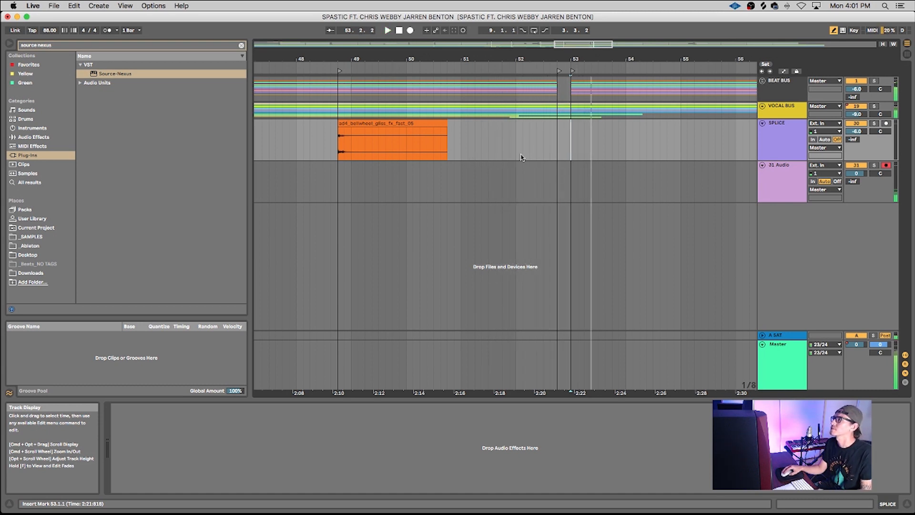
{"action": "left_click", "coordinate": [556, 139]}
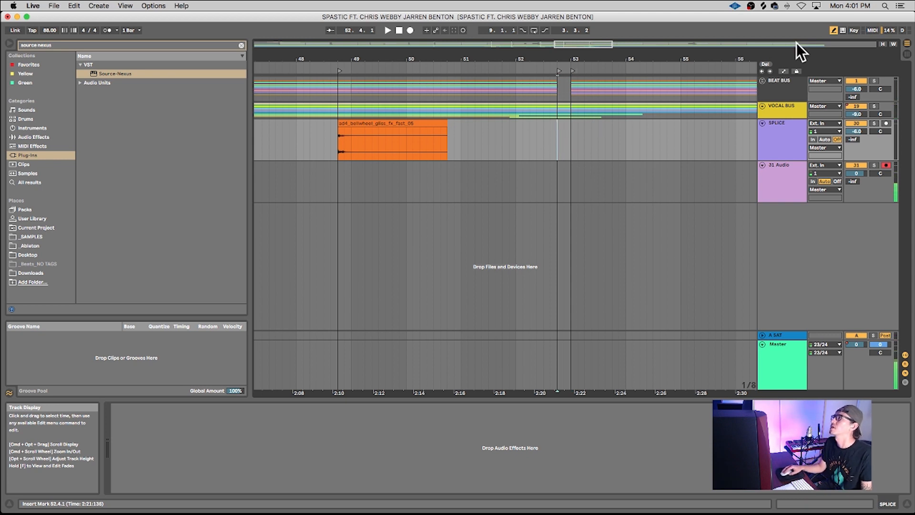
{"action": "left_click", "coordinate": [764, 7]}
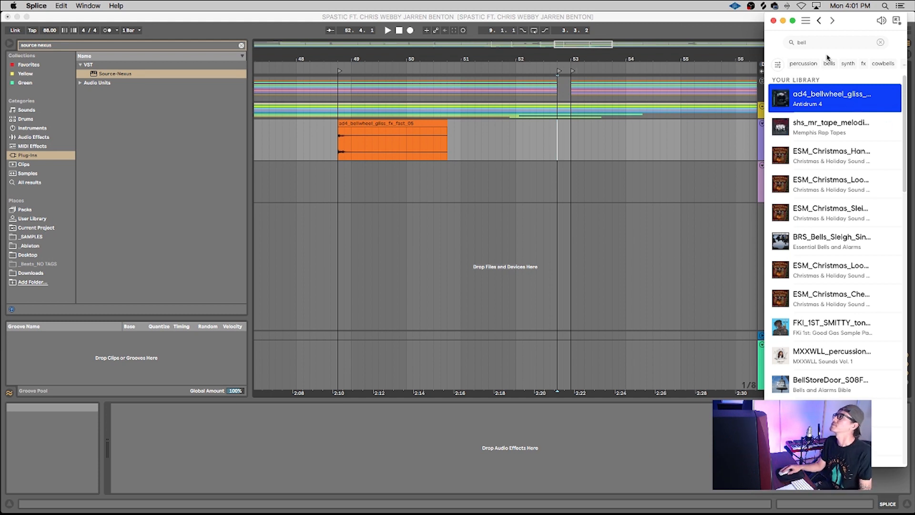
{"action": "left_click", "coordinate": [881, 43]}
{"action": "left_click", "coordinate": [537, 139]}
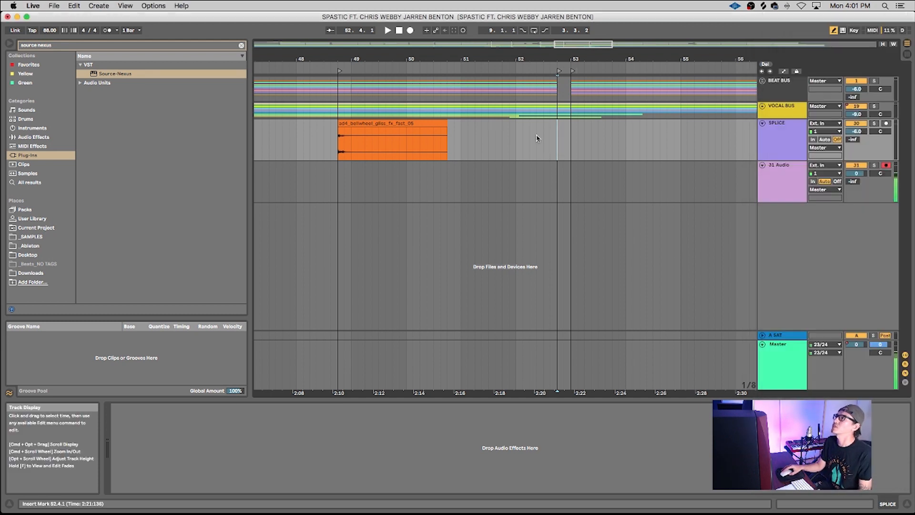
{"action": "key", "text": "space"}
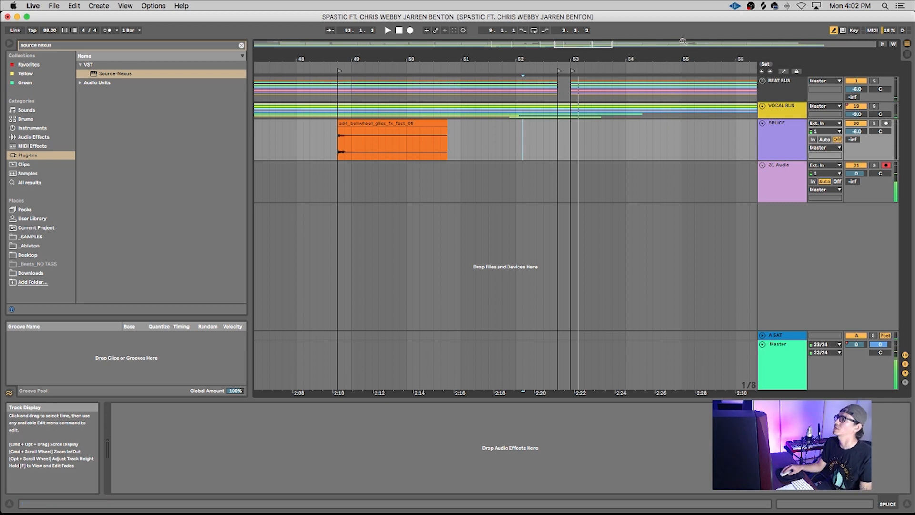
Search Splice for "shotgun" and place GunFoleyShotgun at bar 52.4.1 and GunshotRifle at bar 53.1.1 on the SPLICE track.
{"action": "left_click", "coordinate": [765, 6]}
{"action": "left_click", "coordinate": [869, 41]}
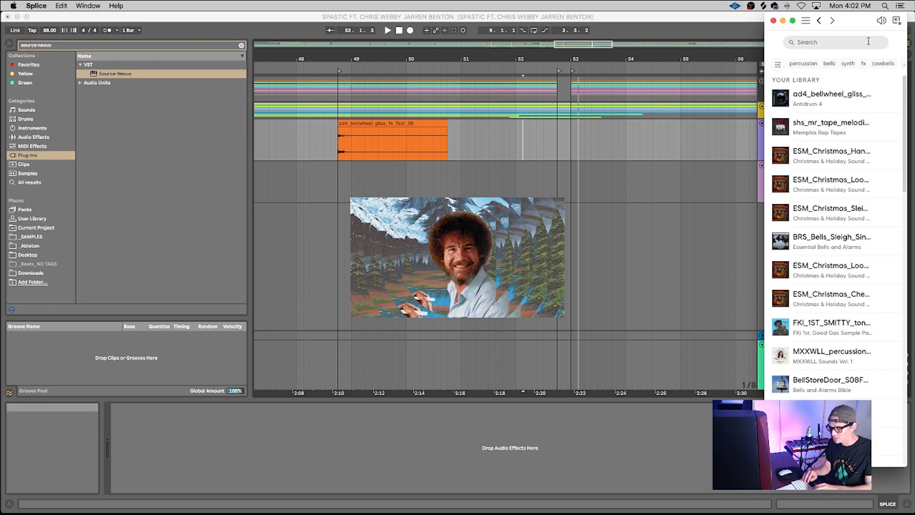
{"action": "type", "text": "shotgun"}
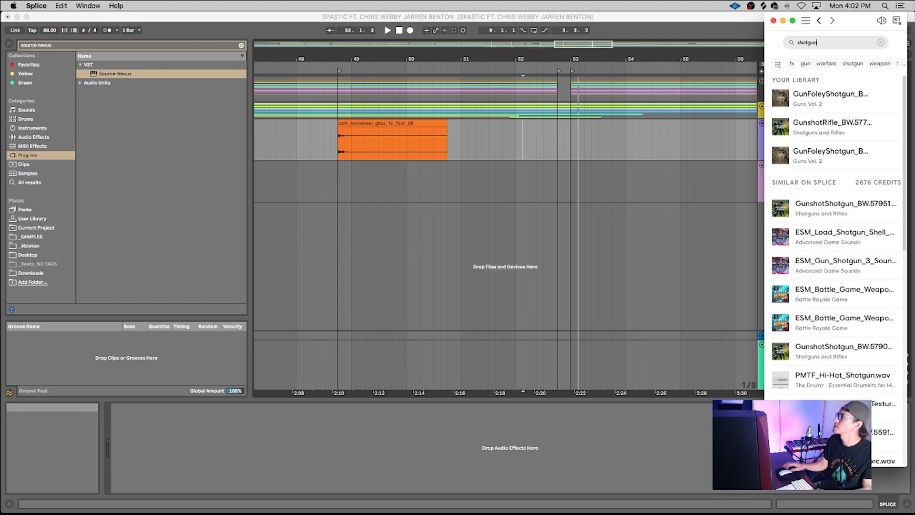
{"action": "left_click_drag", "start_coordinate": [821, 97], "coordinate": [560, 143]}
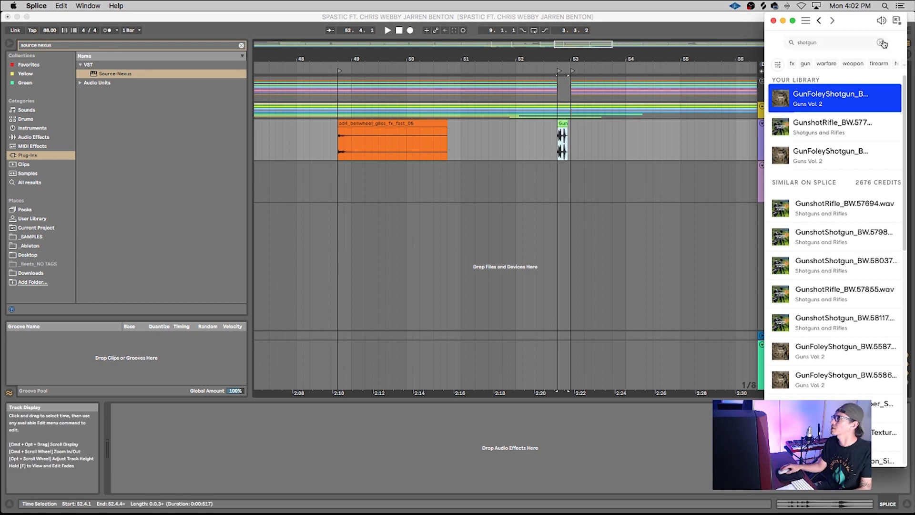
{"action": "left_click_drag", "start_coordinate": [810, 127], "coordinate": [573, 144]}
Play back the two gun clips in context from bar 51.4.1.
{"action": "left_click", "coordinate": [590, 145]}
{"action": "left_click", "coordinate": [505, 142]}
{"action": "key", "text": "space"}
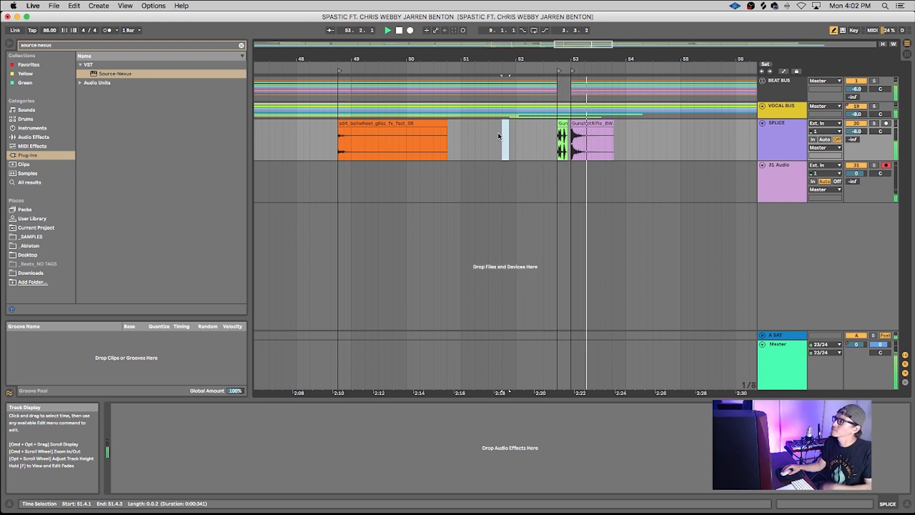
Play the whole sound-effects section from bar 37.2.1 through the gunshot after bar 53, and stop playback.
{"action": "left_click", "coordinate": [537, 141]}
{"action": "key", "text": "minus"}
{"action": "key", "text": "minus"}
{"action": "key", "text": "minus"}
{"action": "key", "text": "minus"}
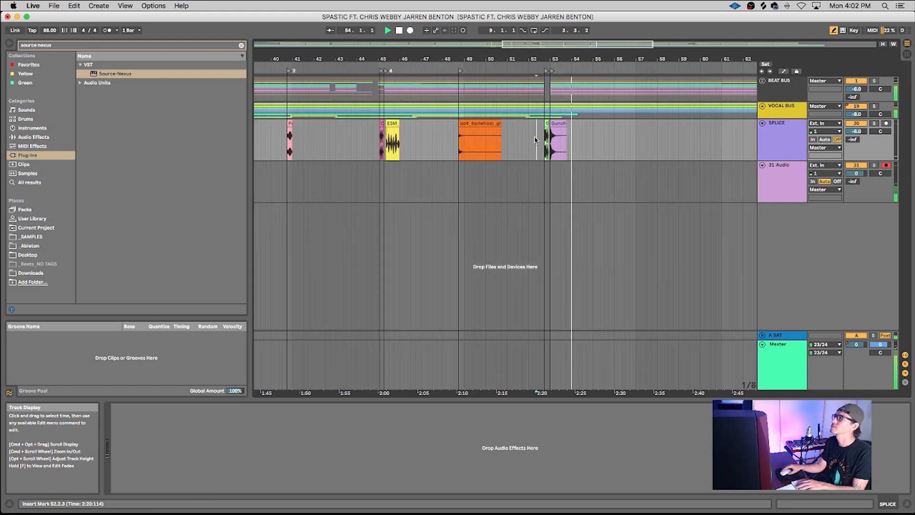
{"action": "left_click", "coordinate": [415, 139]}
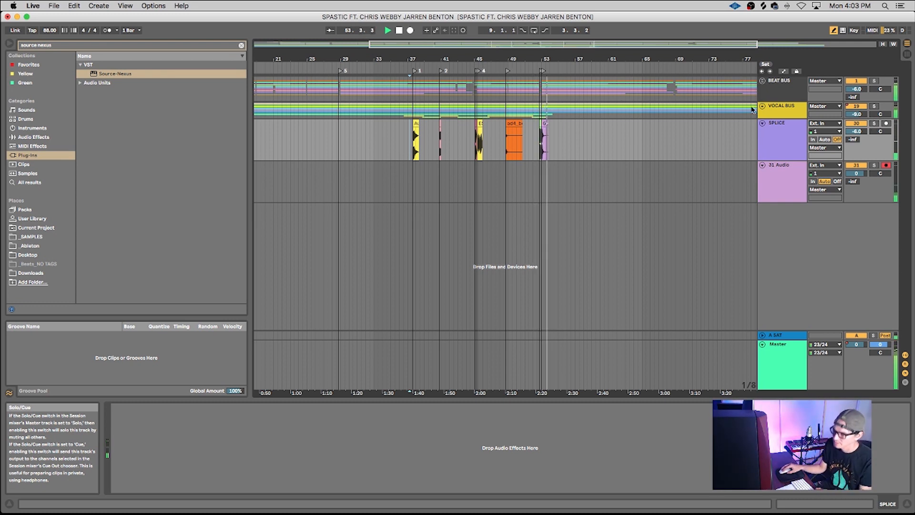
{"action": "key", "text": "space"}
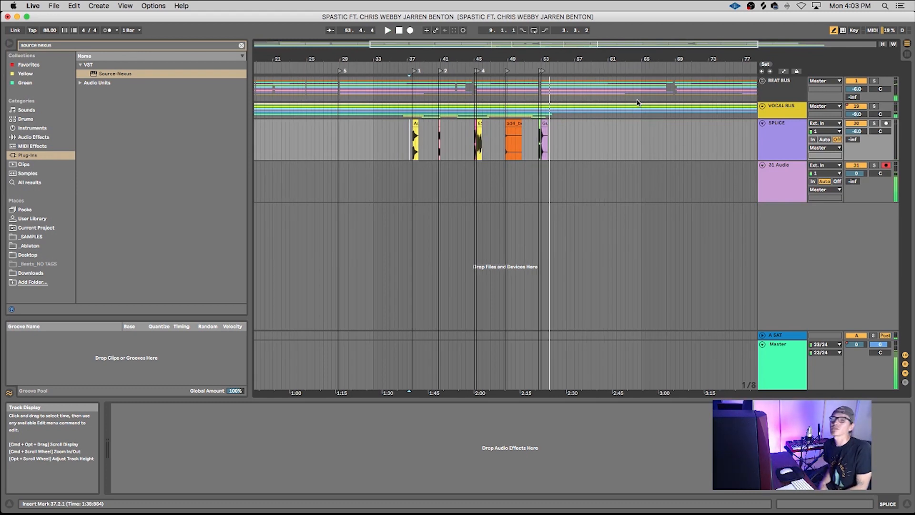